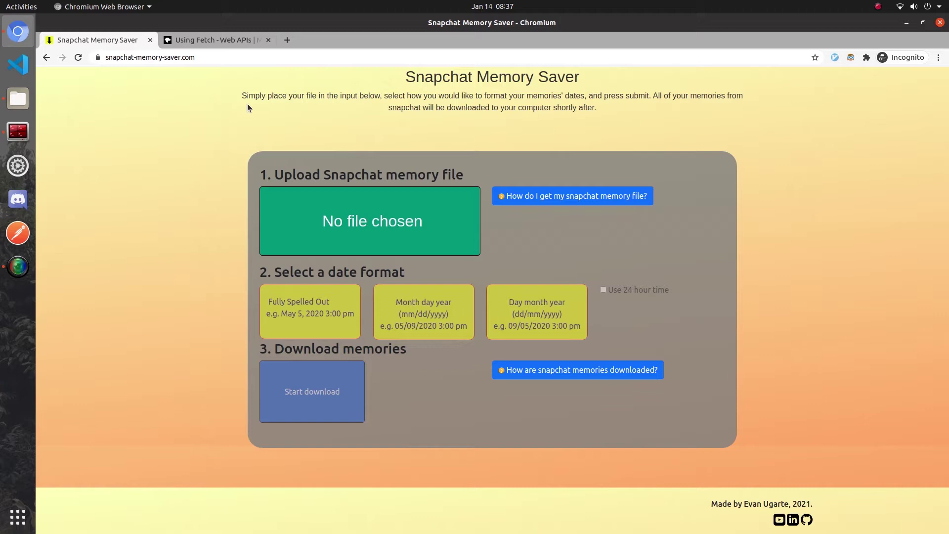
# - Review the memory file guide, viewing the request-received screenshot at full size
pyautogui.click(508, 195)
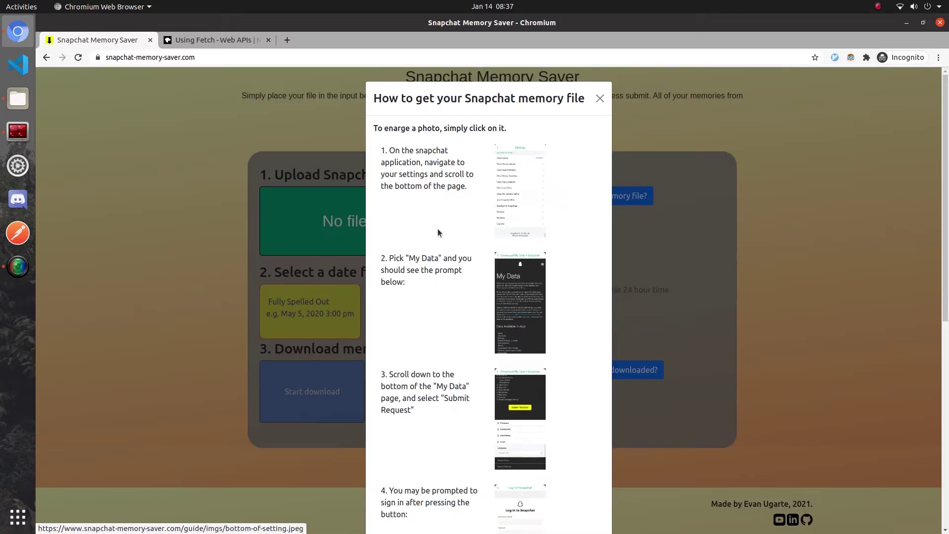
pyautogui.scroll(-3, 452, 242)
pyautogui.scroll(-2, 451, 243)
pyautogui.scroll(-4, 452, 243)
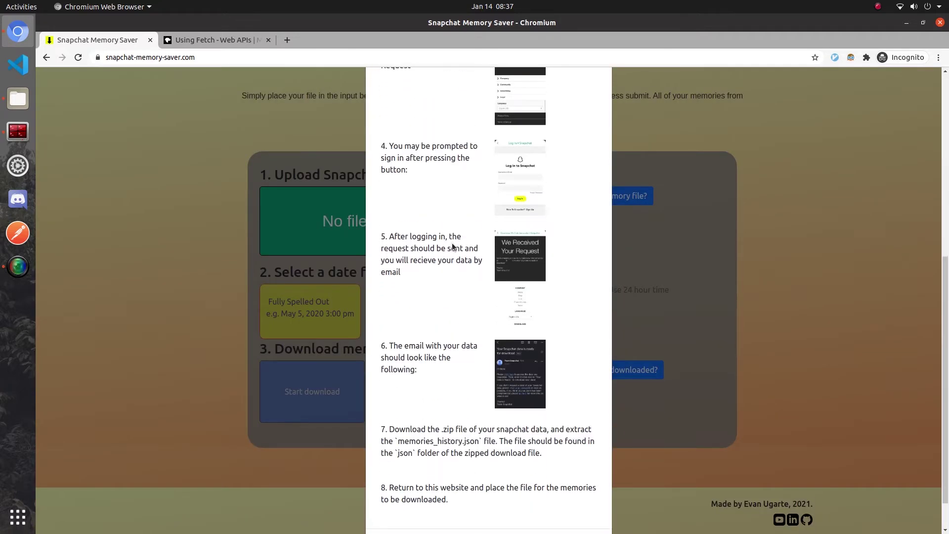
pyautogui.scroll(-1, 490, 247)
pyautogui.click(525, 236)
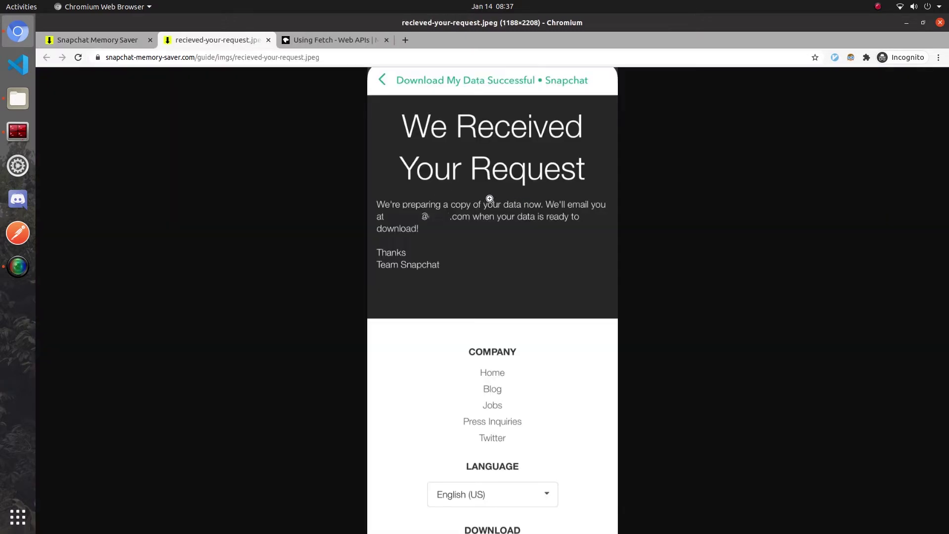
pyautogui.hotkey('ctrl', 'w')
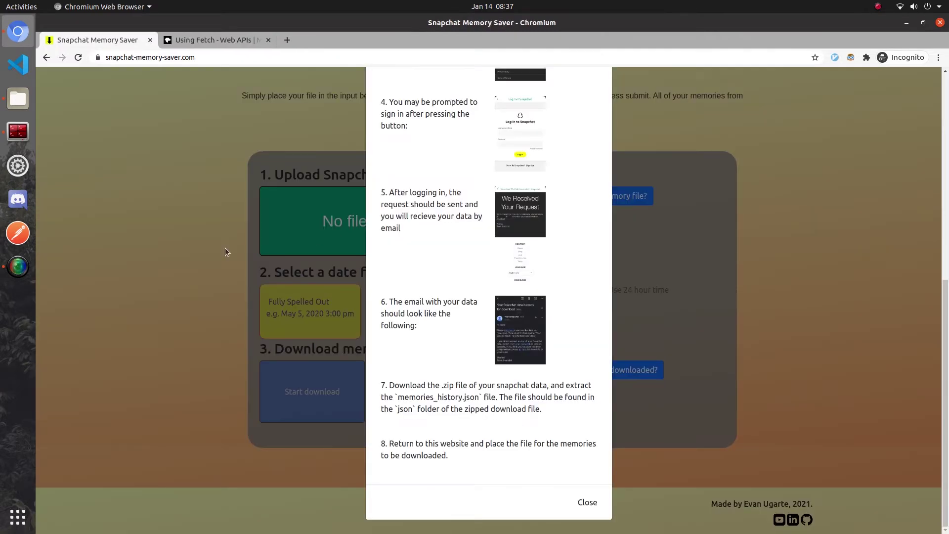
pyautogui.click(226, 248)
# - Drag memories_history.json from Files into the memory saver's upload box, then maximize the browser
pyautogui.press('super+Left')
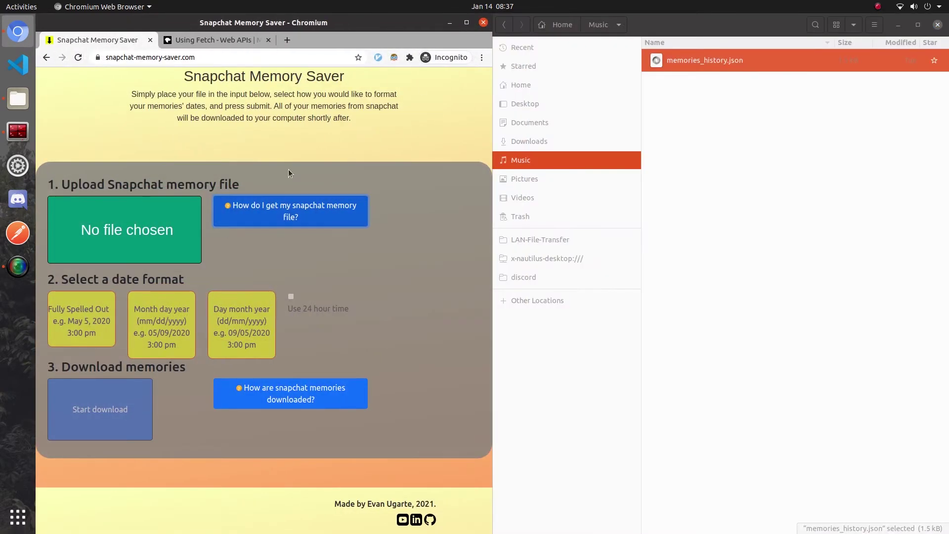
pyautogui.moveTo(734, 61); pyautogui.dragTo(122, 226)
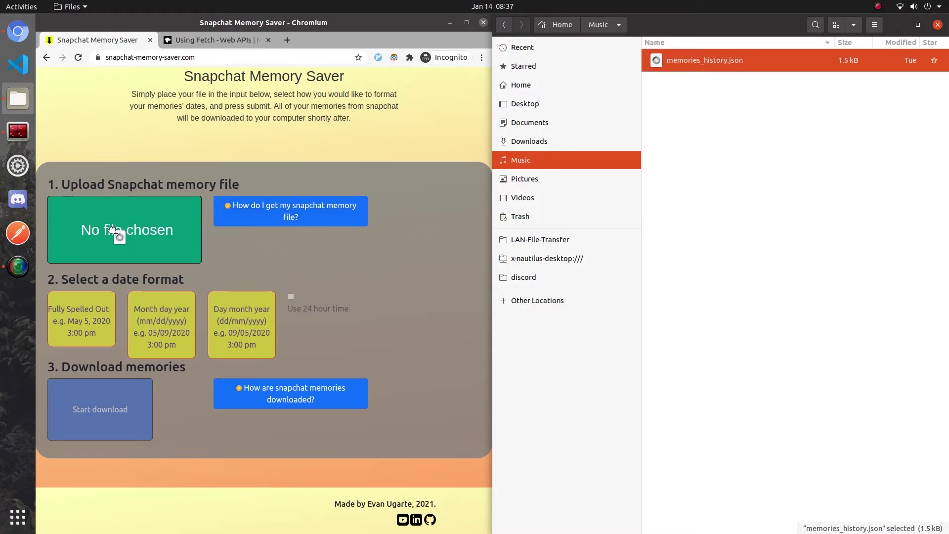
pyautogui.moveTo(122, 226); pyautogui.dragTo(118, 236)
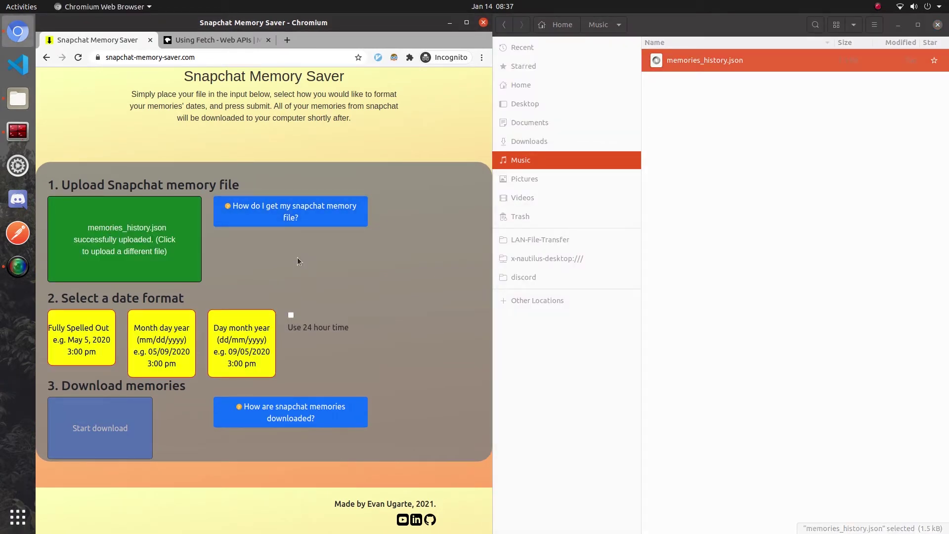
pyautogui.press('super+Up')
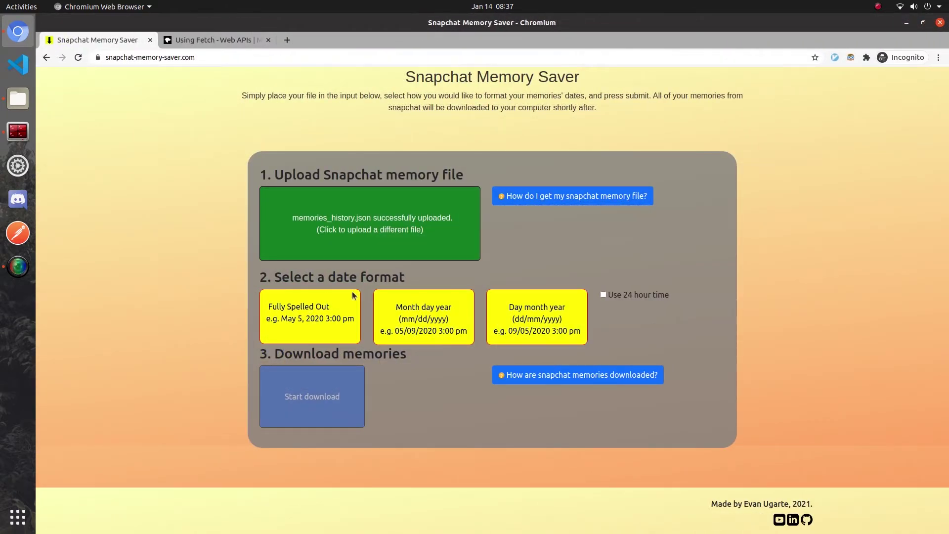
# - Set the date format to Fully Spelled Out with 24-hour time
pyautogui.click(453, 309)
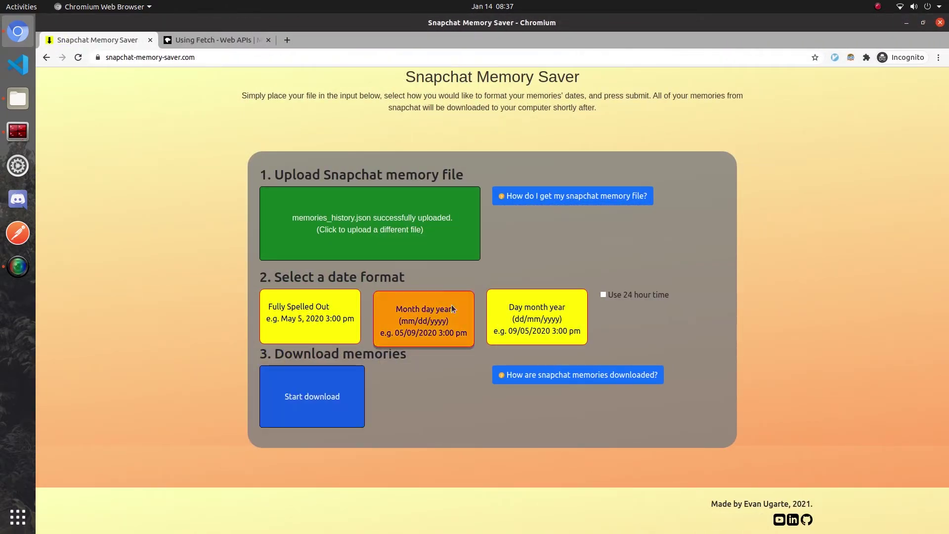
pyautogui.click(297, 314)
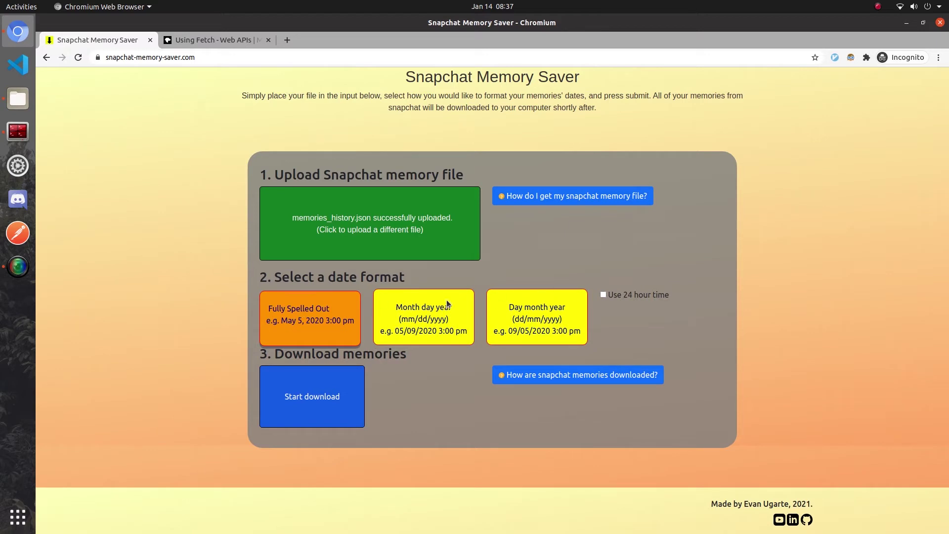
pyautogui.click(603, 293)
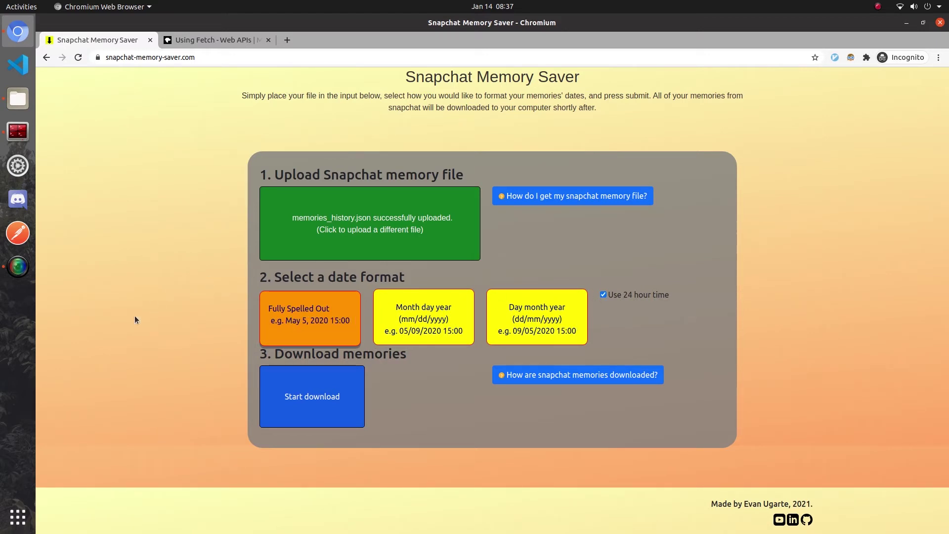
# - Start downloading all 4 memories
pyautogui.click(289, 388)
pyautogui.click(294, 388)
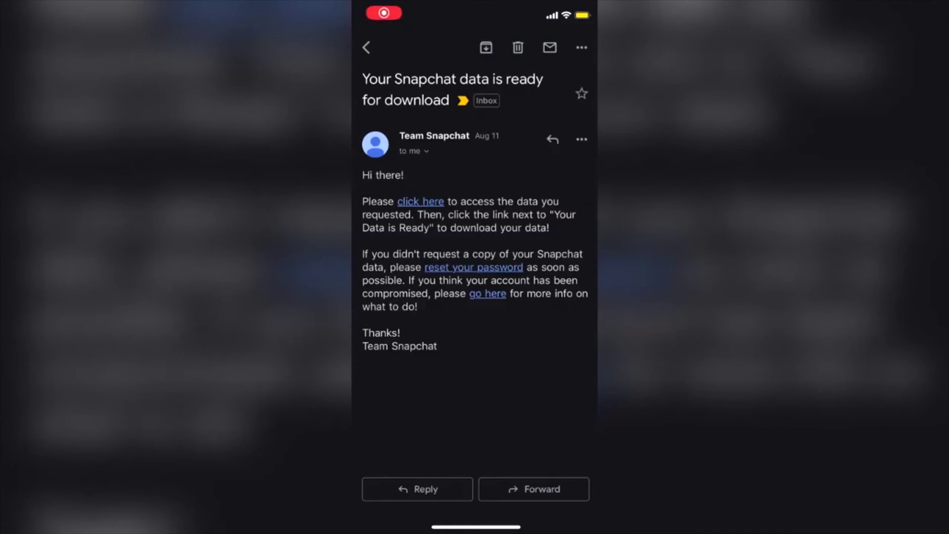
# - Follow the email's link to the ready Snapchat data
pyautogui.click(421, 201)
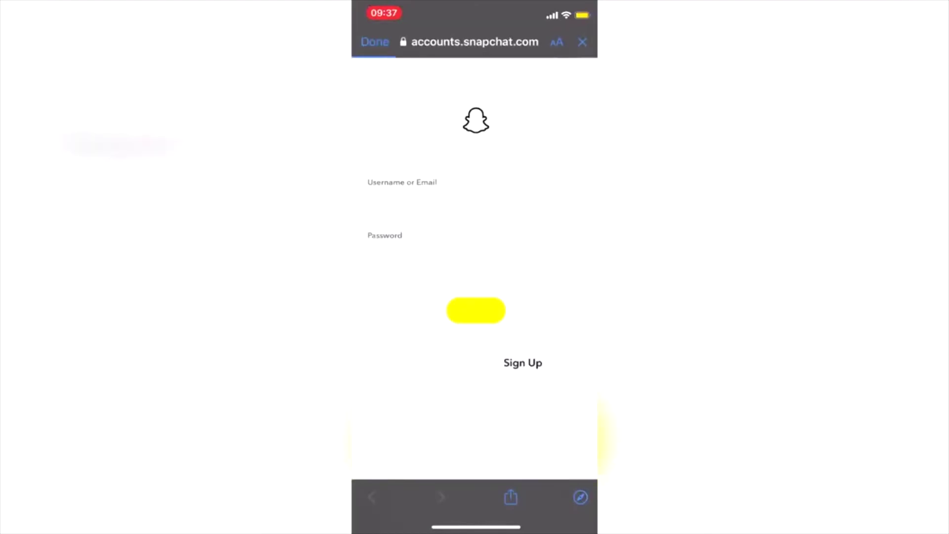
pyautogui.scroll(-2, 474, 268)
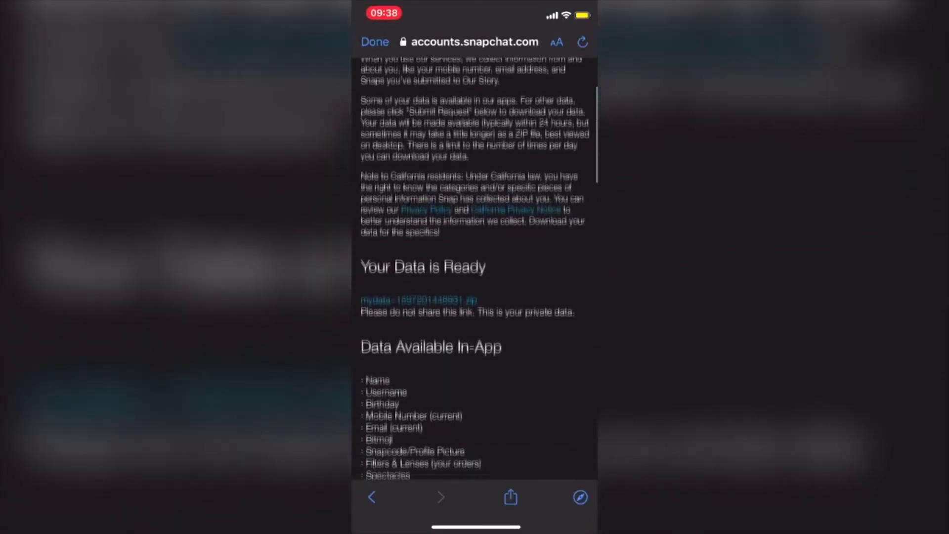
pyautogui.scroll(-2, 475, 268)
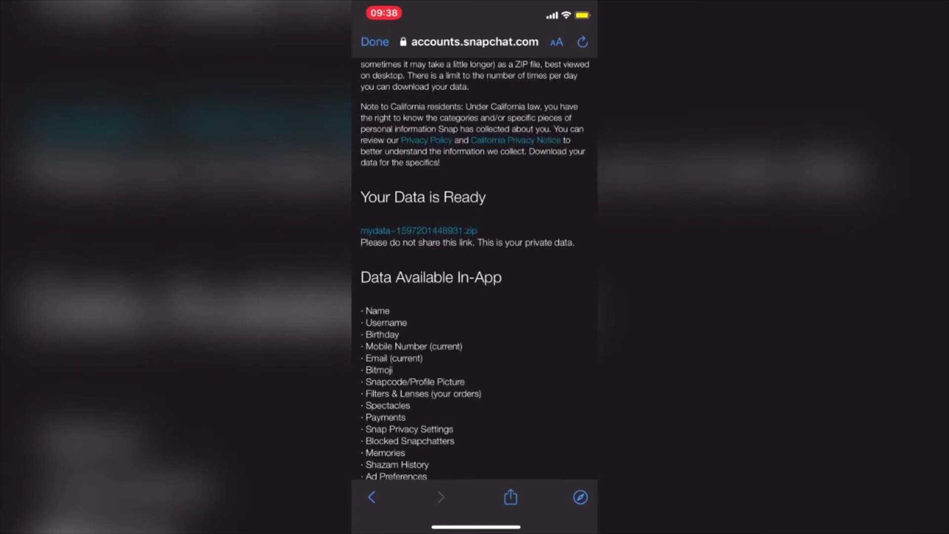